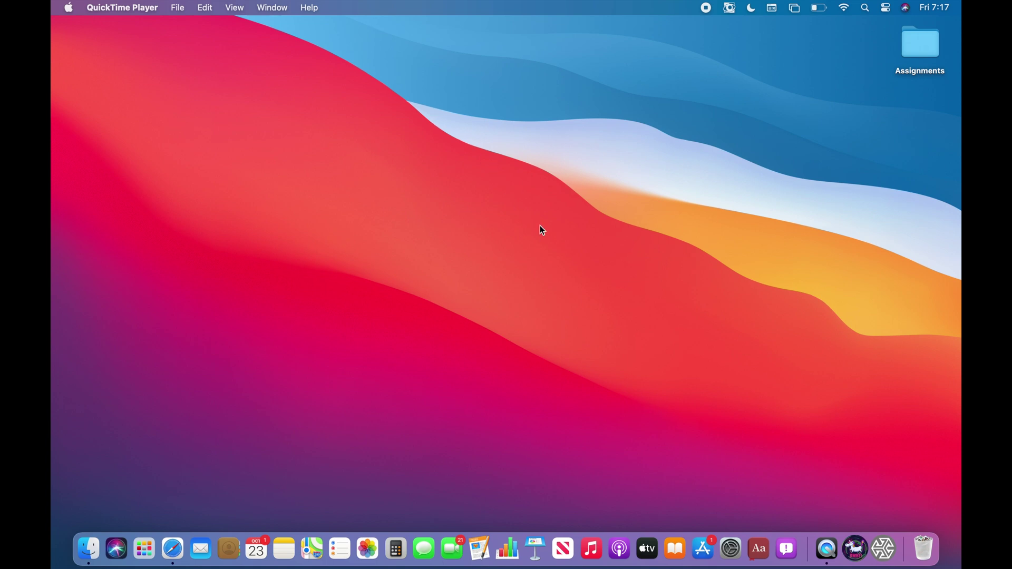
In full-screen Safari, replace the Google page with sidequestvr.com by searching 'SIDE'.
key("ctrl+Right")
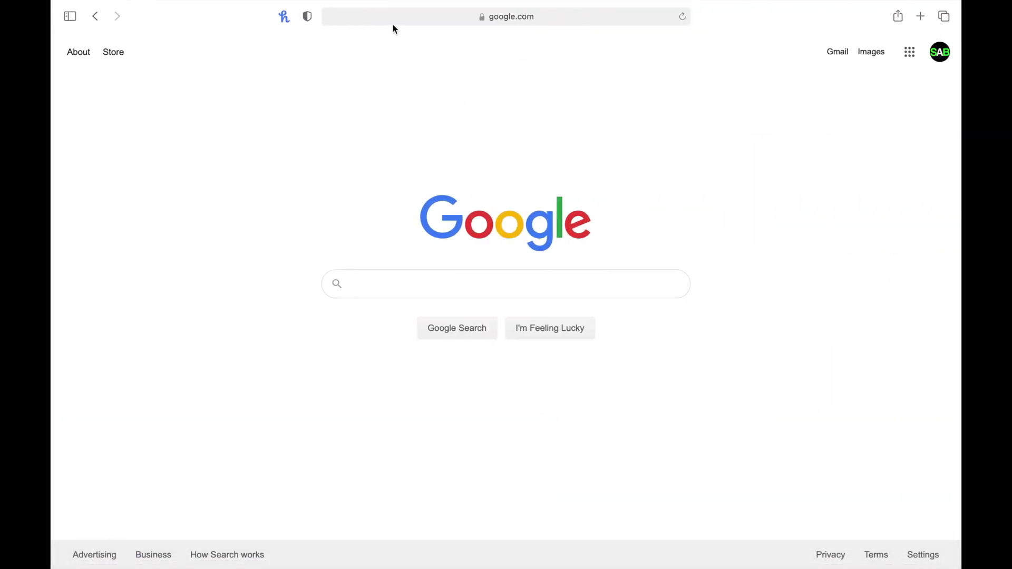
left_click(382, 20)
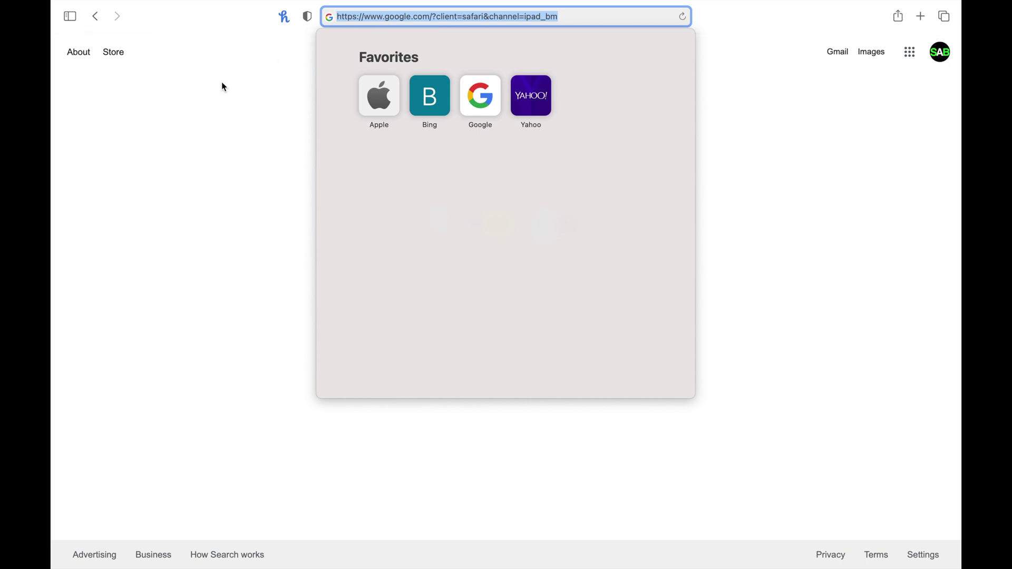
key("BackSpace")
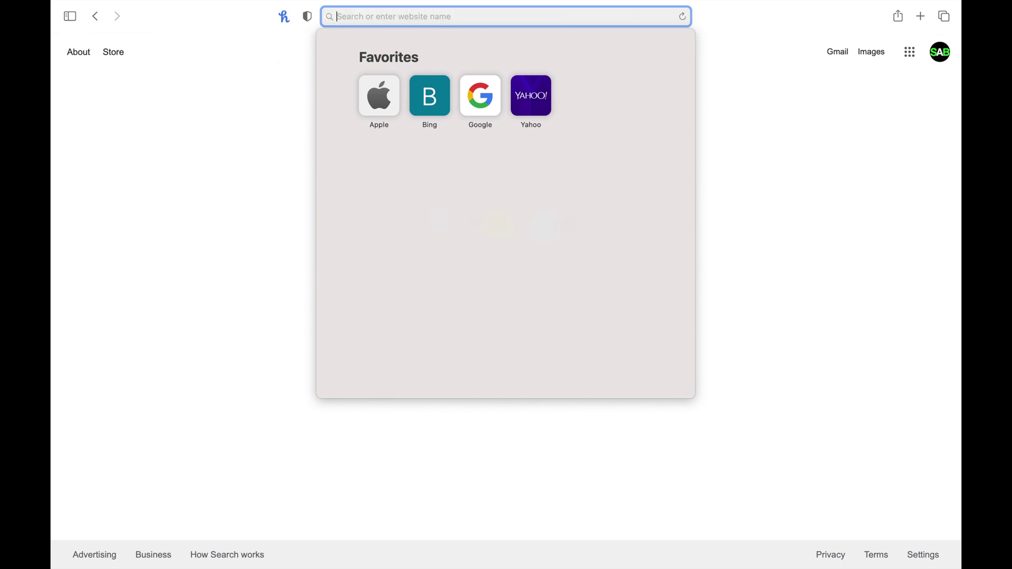
type("SIDE")
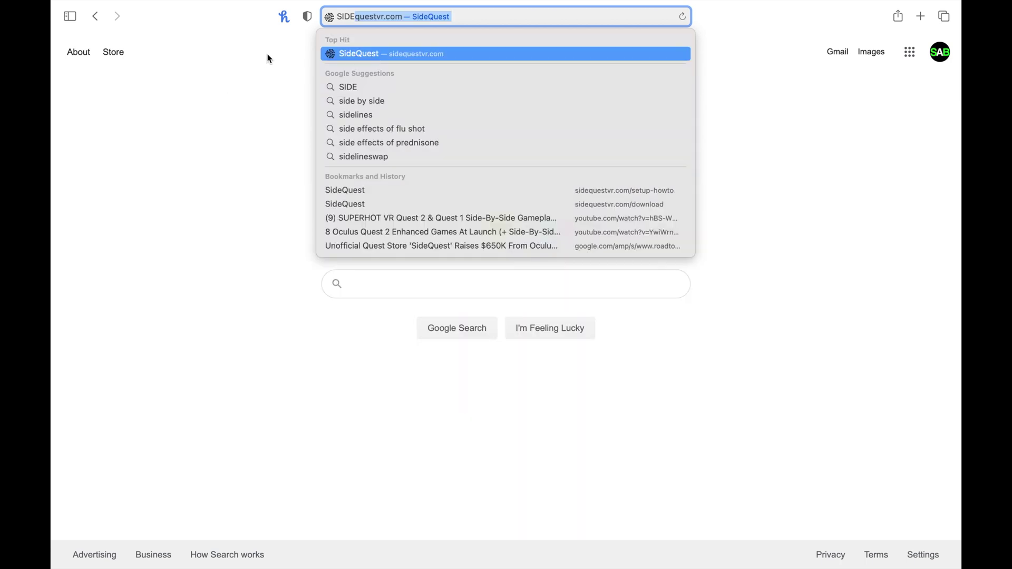
left_click(332, 56)
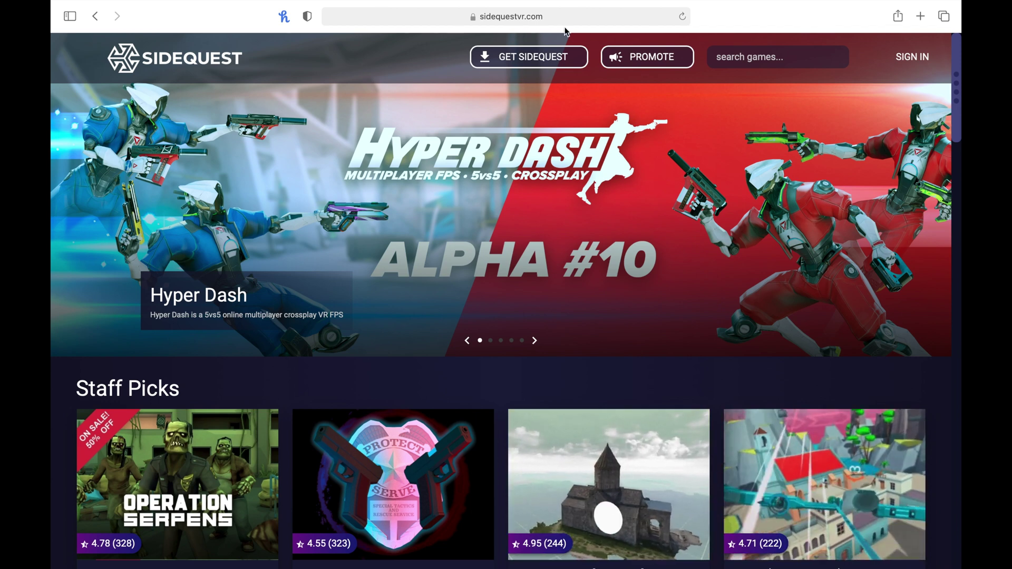
Download SideQuest-0.10.17.dmg (84.8 MB) for macOS 10.12+ and watch it finish in Downloads.
left_click(523, 62)
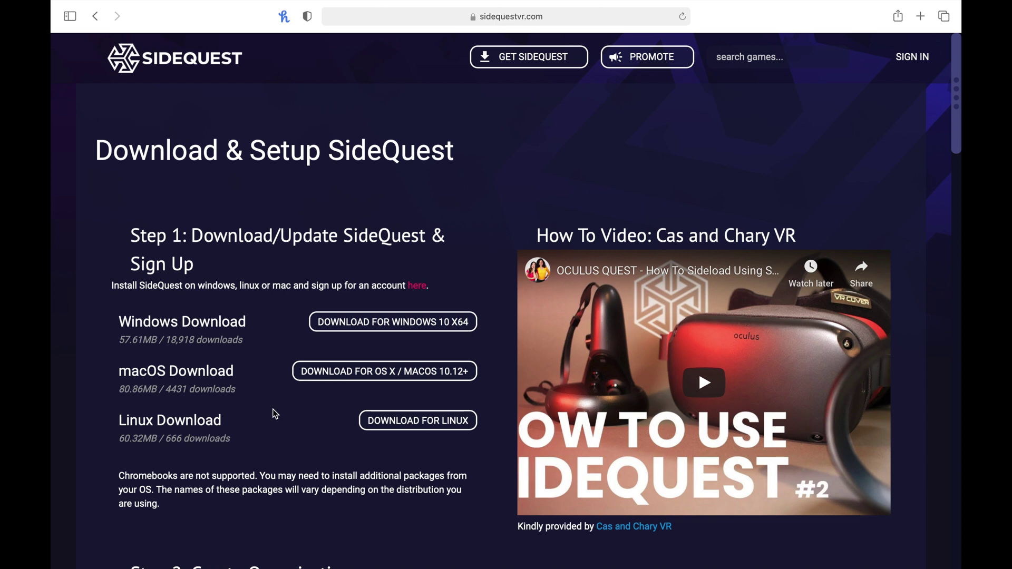
left_click(318, 373)
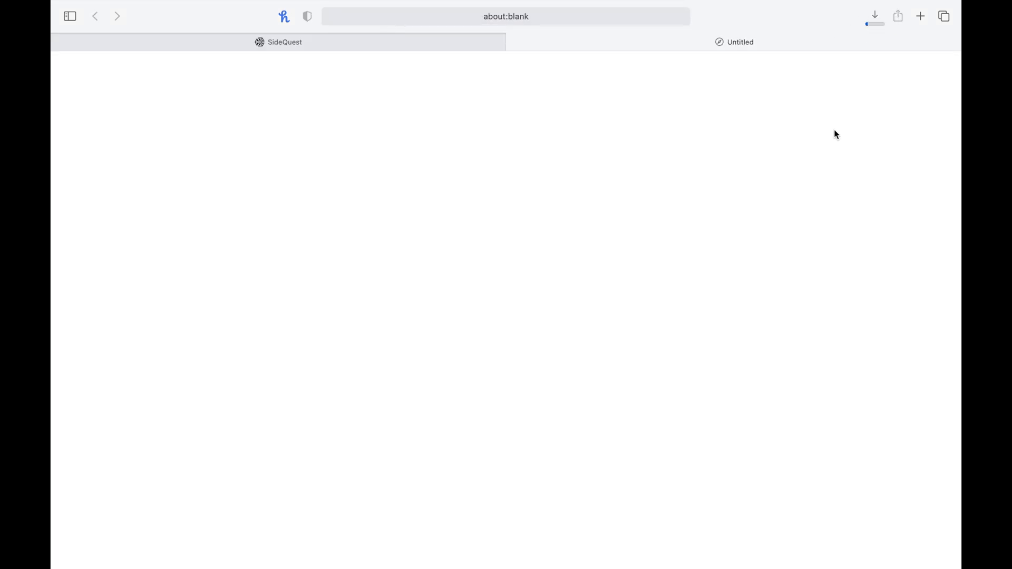
left_click(873, 20)
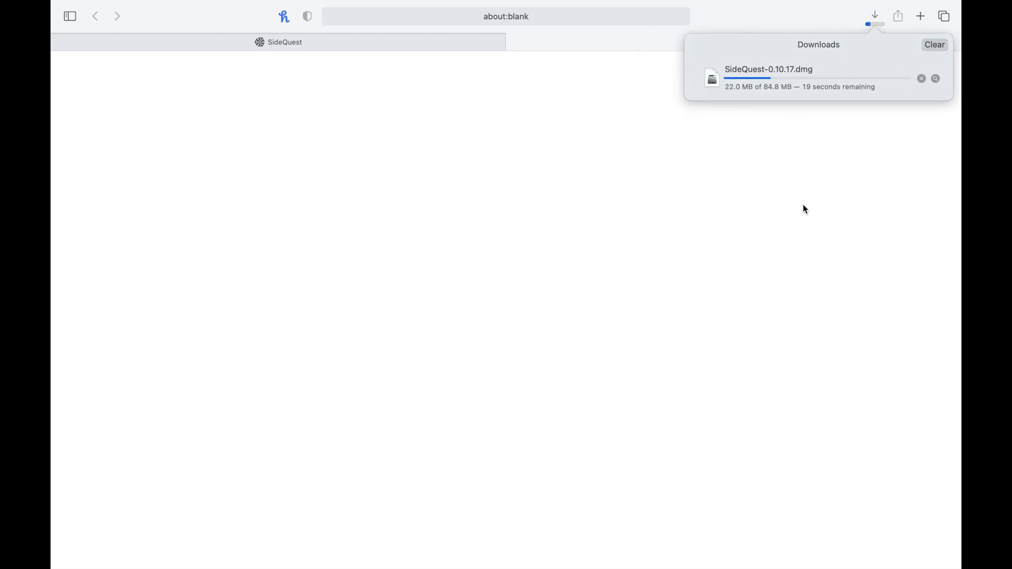
mouse_move(95, 34)
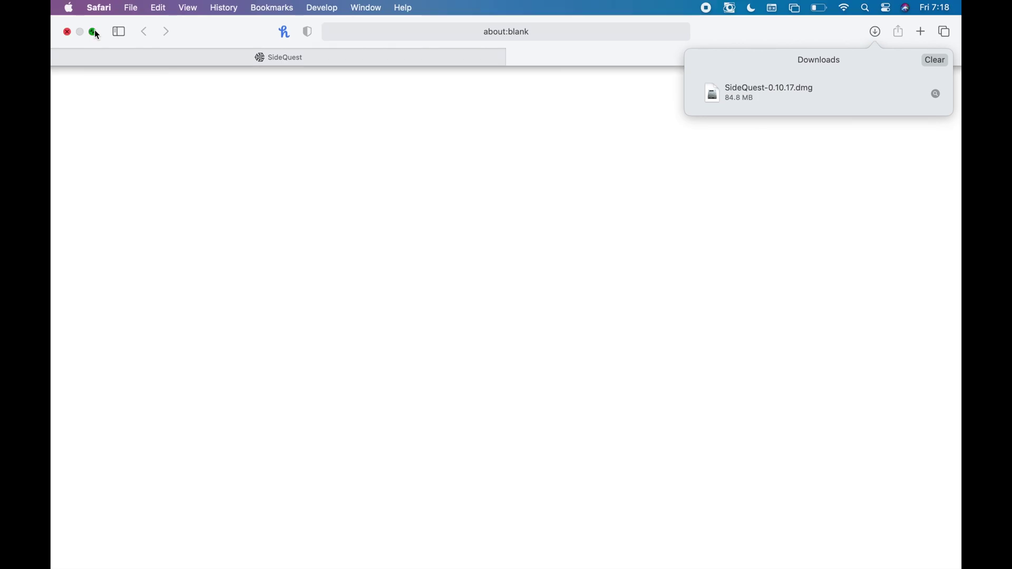
Open SideQuest-0.10.17.dmg and copy SideQuest into Applications, replacing the older copy.
left_click(94, 32)
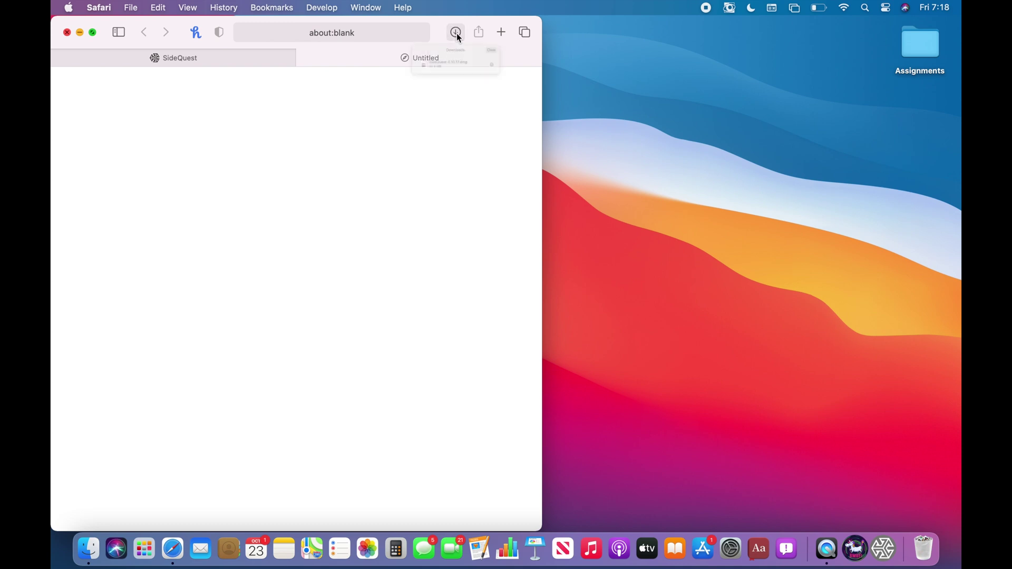
left_click(456, 33)
double_click(461, 98)
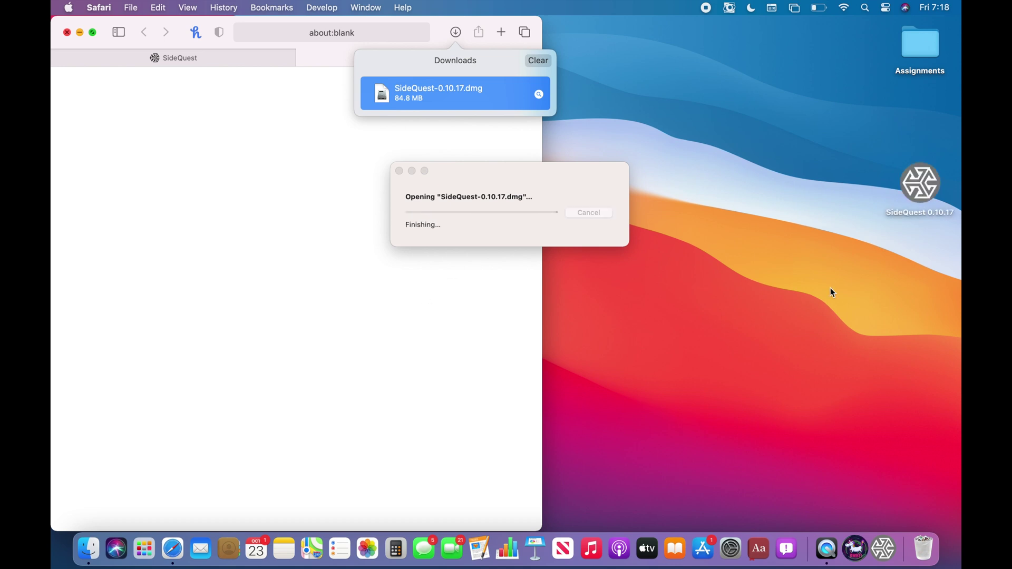
left_click_drag(386, 174, 571, 185)
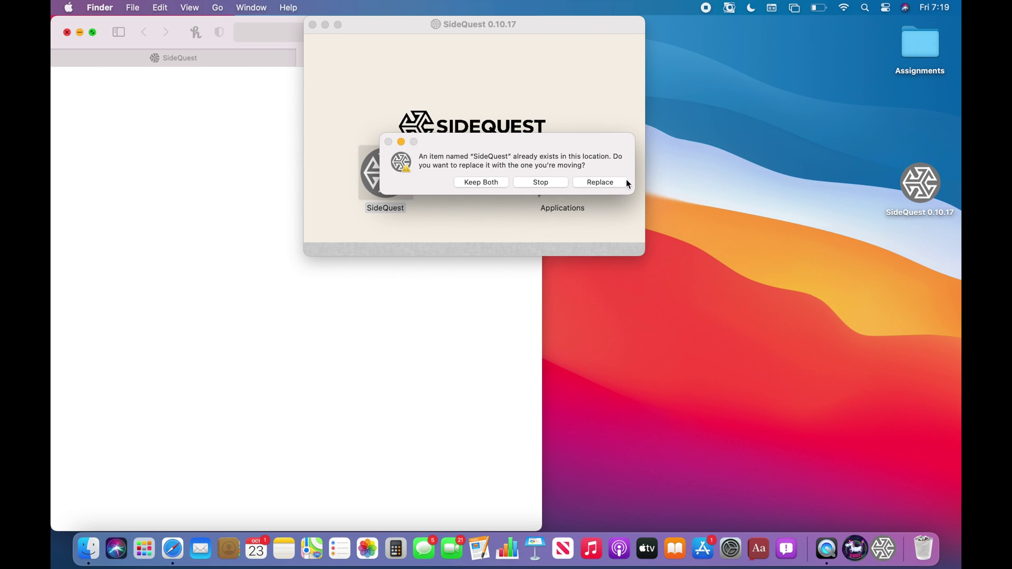
left_click(601, 182)
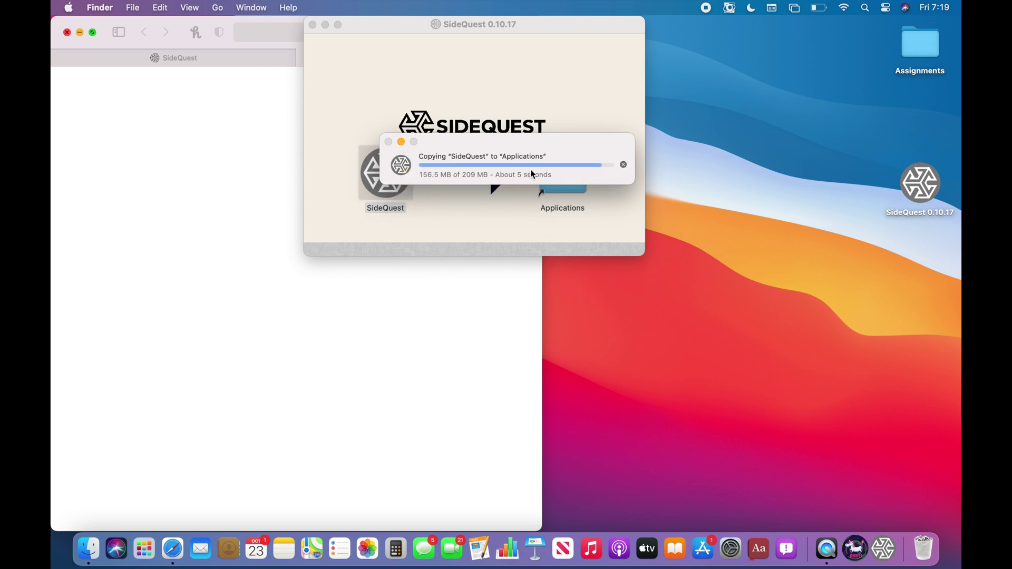
left_click(312, 25)
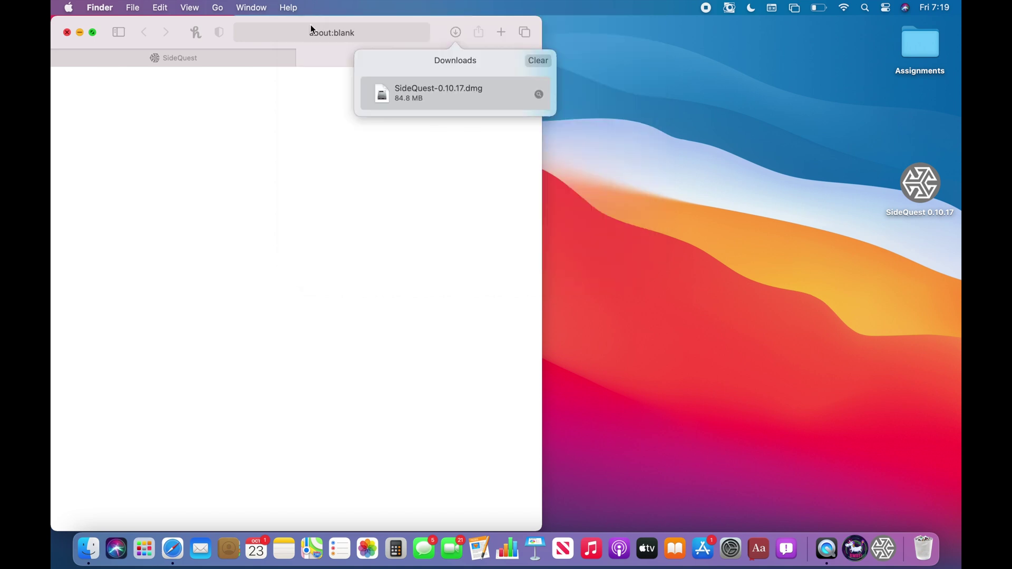
left_click(538, 61)
Launch the new SideQuest v0.10.17 from the app grid with the Quest 2 connected.
left_click(93, 33)
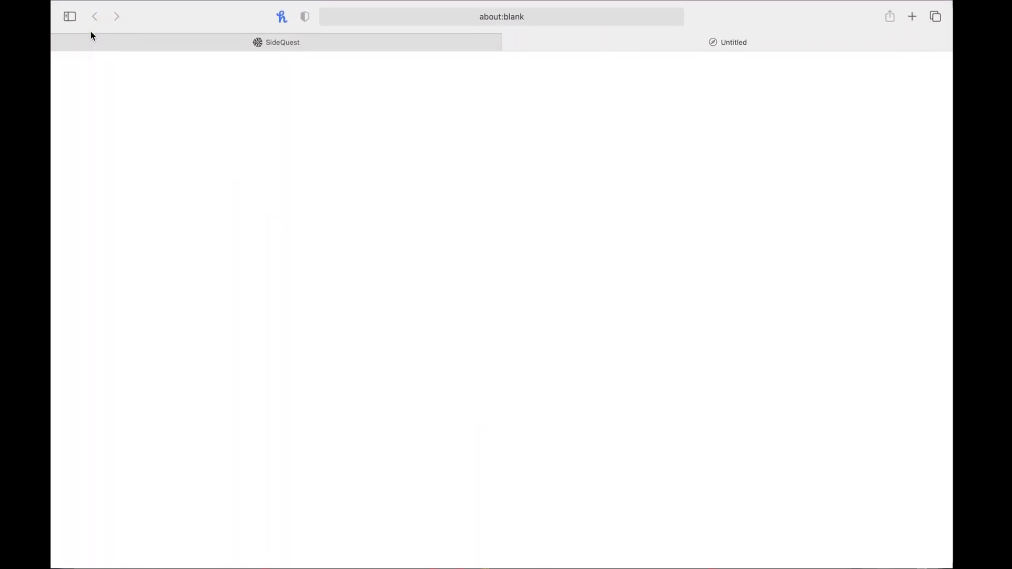
key("ctrl+Left")
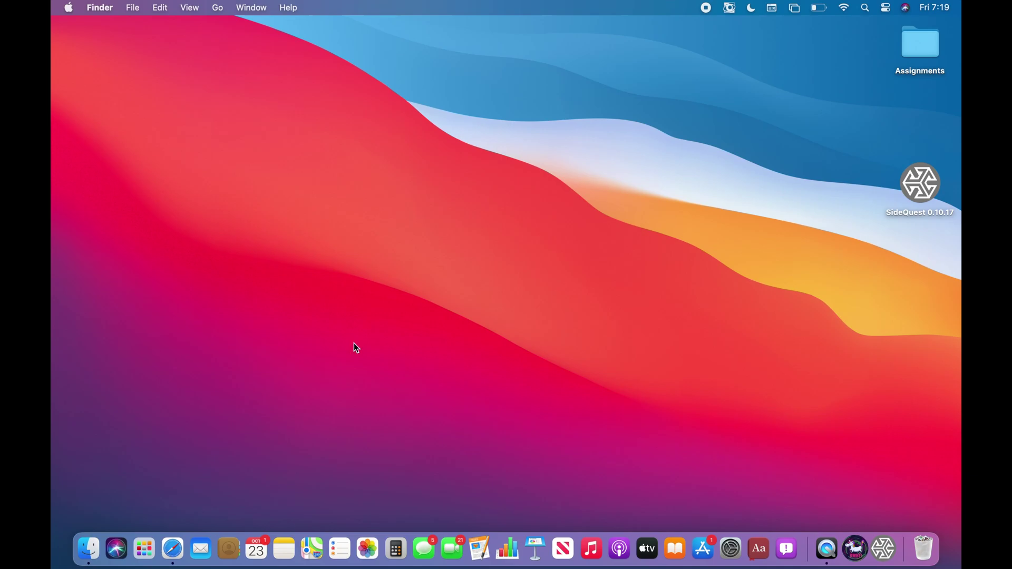
left_click(144, 549)
left_click(517, 72)
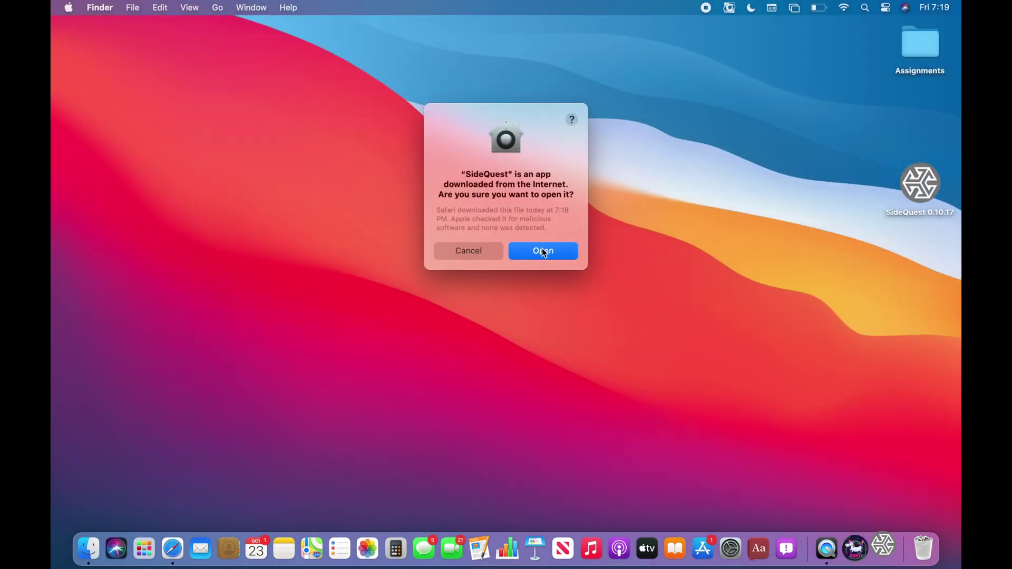
left_click(543, 251)
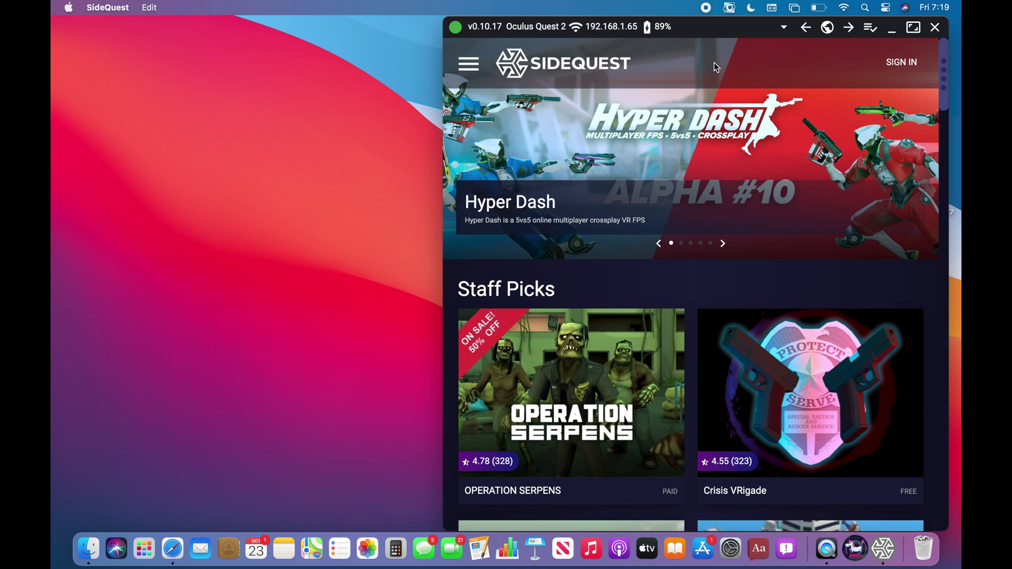
left_click(593, 106)
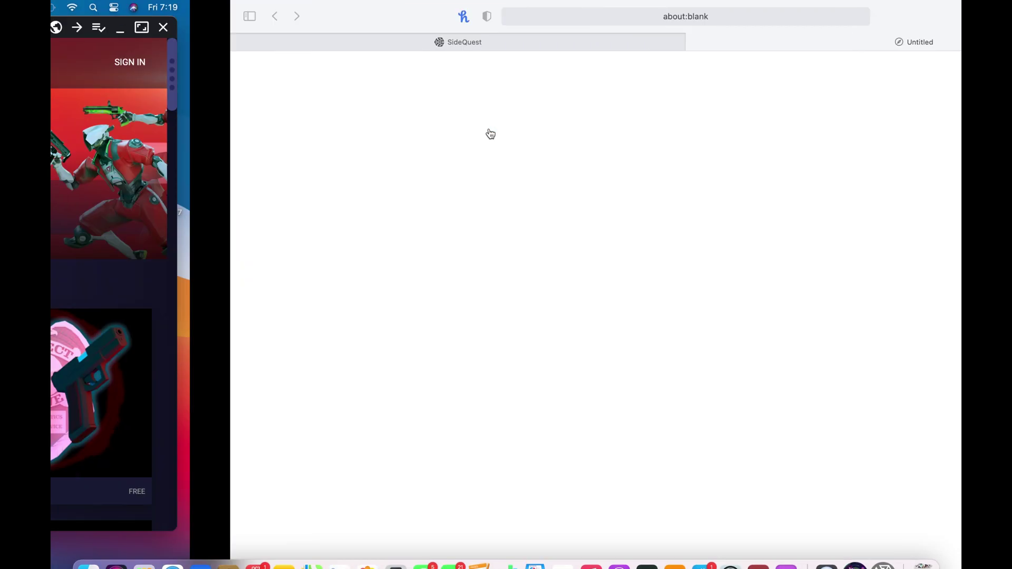
Close the blank tab and go to bmbf.dev via the address bar.
left_click(513, 42)
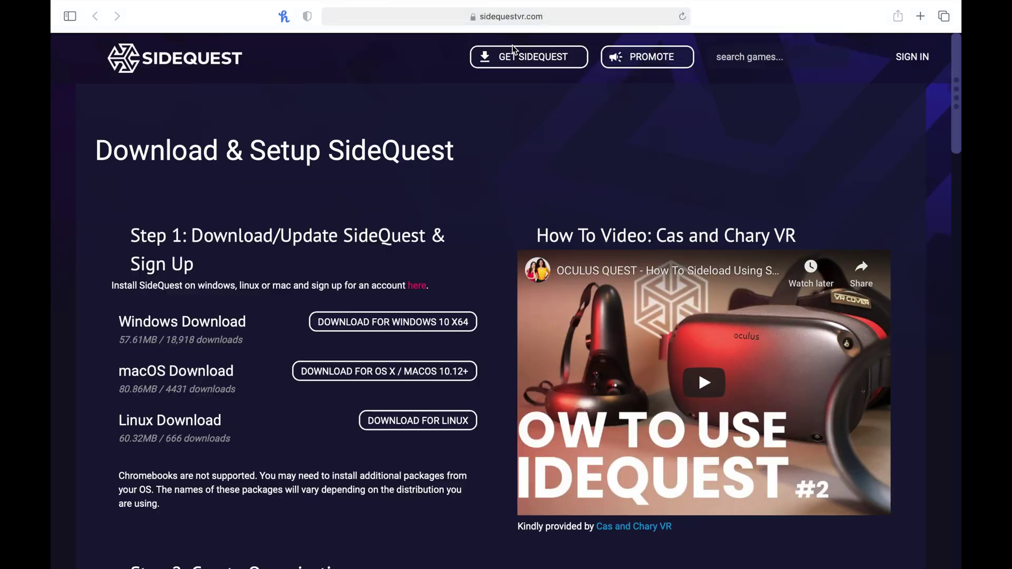
left_click(440, 16)
type("bmbf.dev")
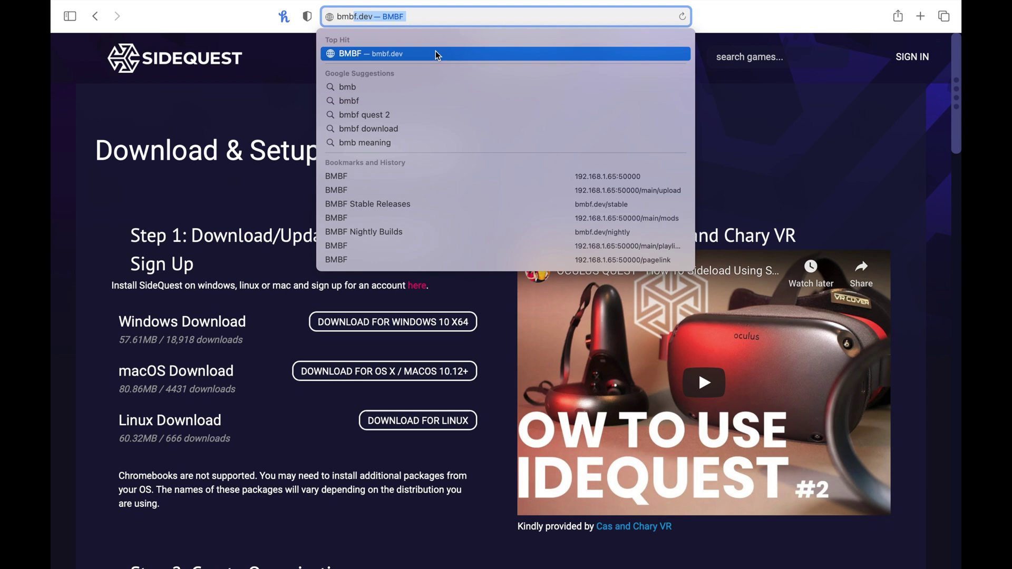
left_click(435, 53)
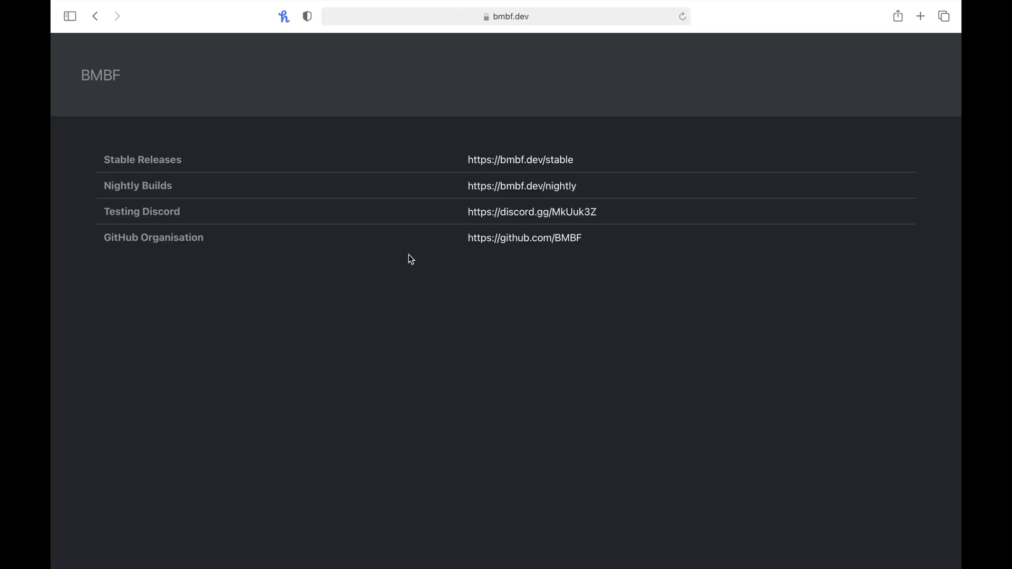
Download com.weloveoculus.BMBF.apk from the Stable Releases page for Beat Saber 1.12.1.
left_click(499, 160)
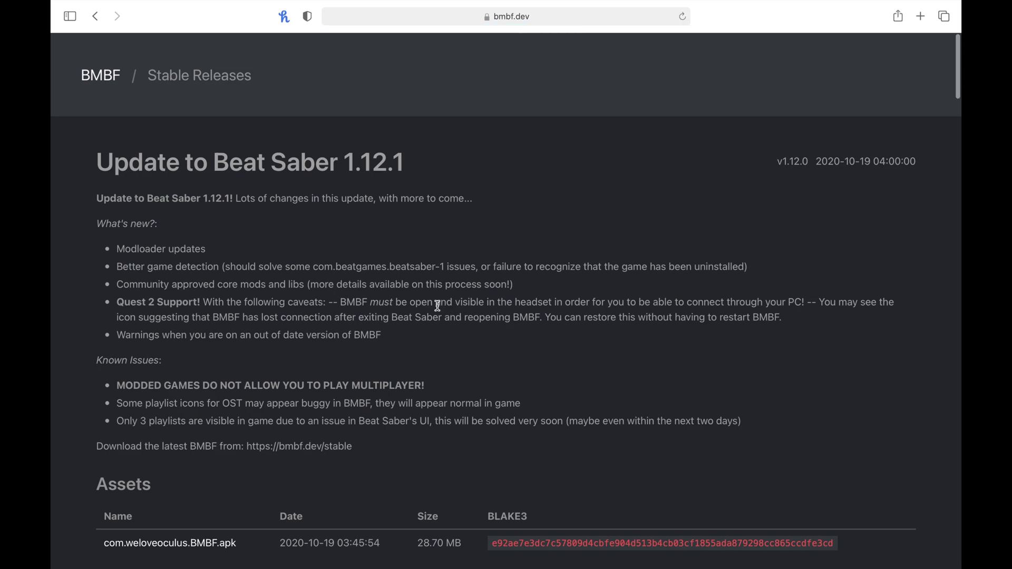
scroll(438, 305, "down", 3)
scroll(438, 306, "down", 1)
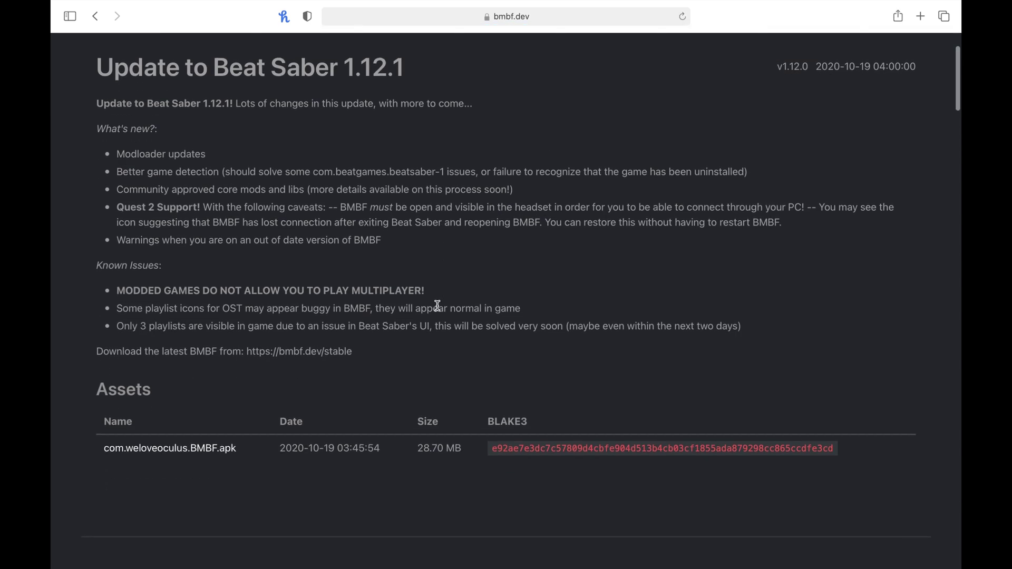
left_click(212, 451)
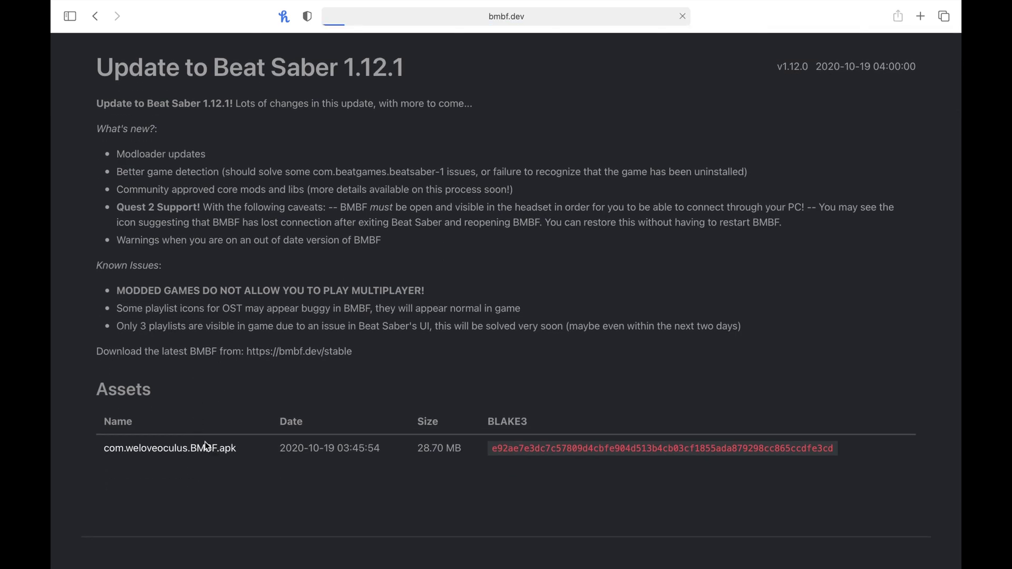
mouse_move(98, 4)
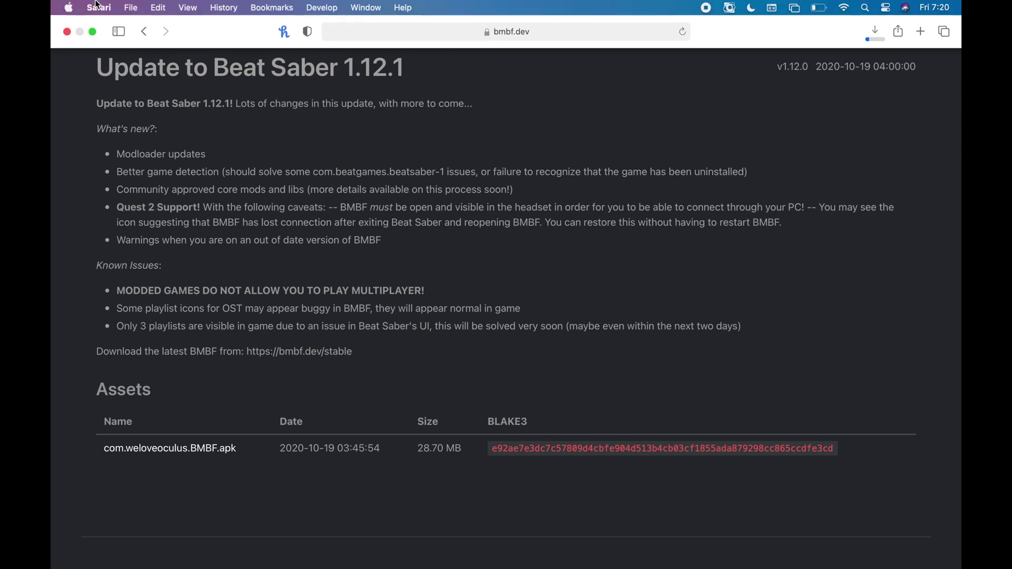
mouse_move(93, 30)
left_click(93, 33)
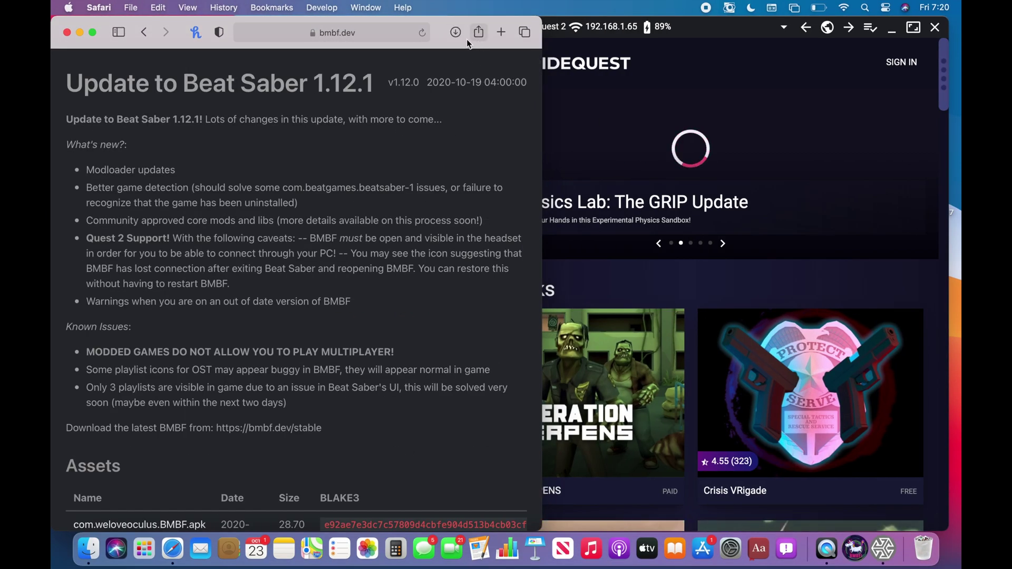
Sideload com.weloveoculus.BMBF.apk onto the Quest 2 through SideQuest's Select APK option.
left_click(785, 33)
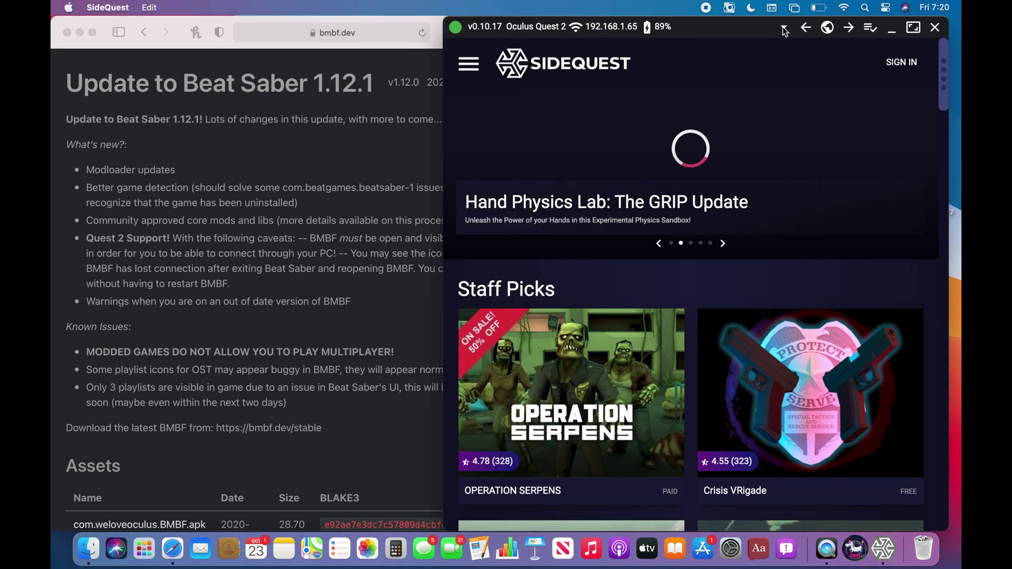
left_click(784, 27)
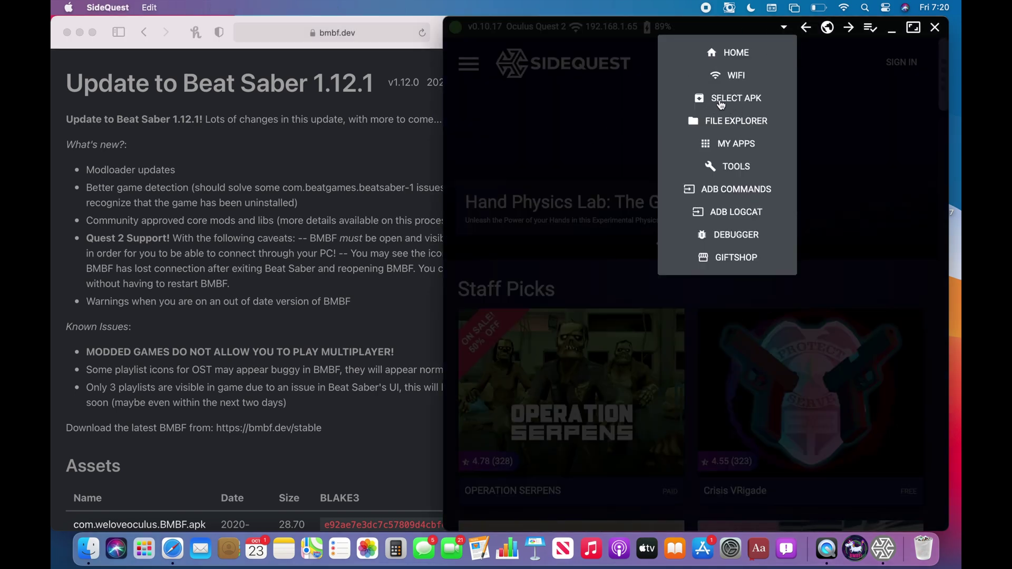
left_click(700, 98)
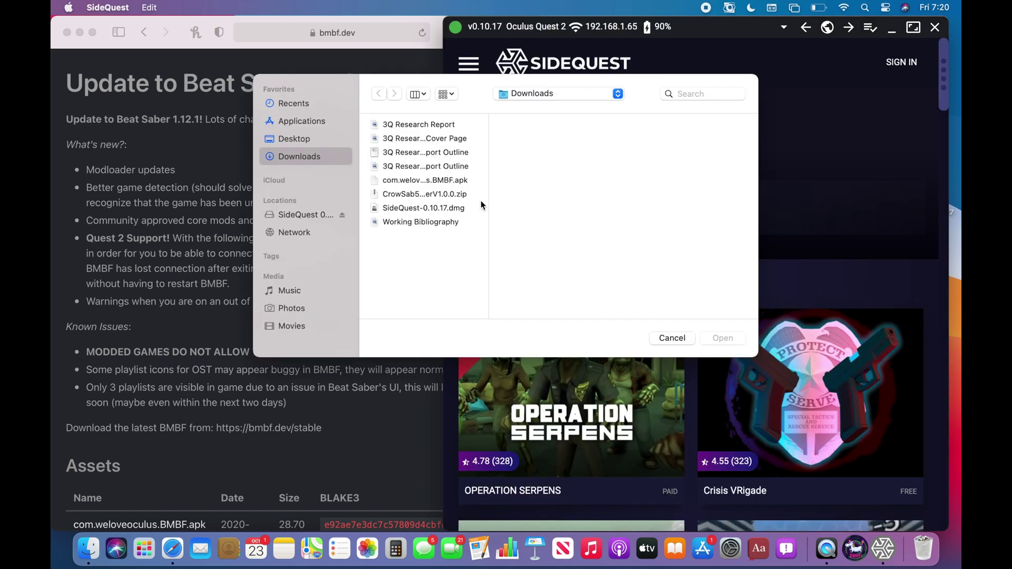
left_click(425, 181)
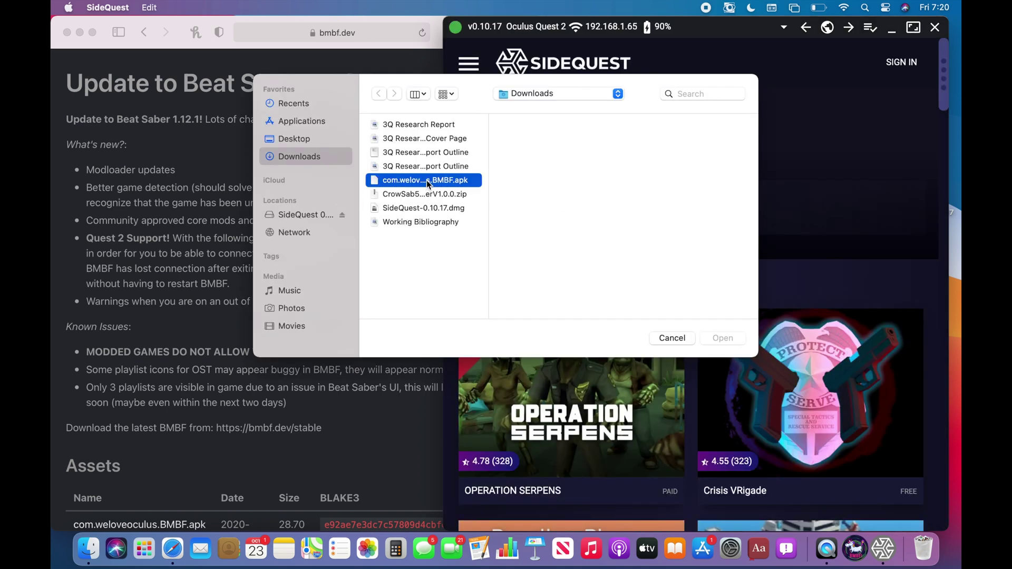
scroll(651, 301, "down", 1)
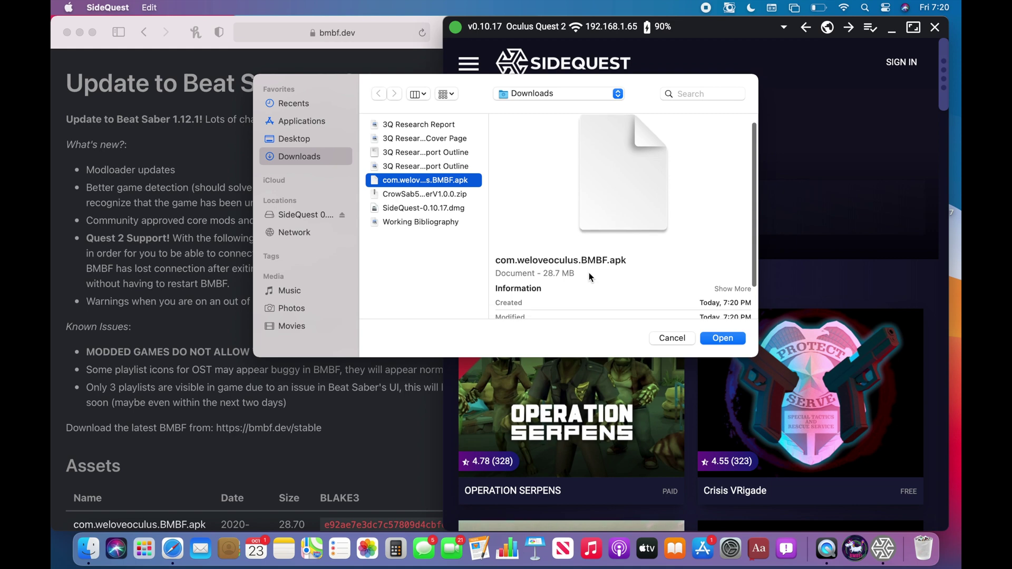
left_click(716, 338)
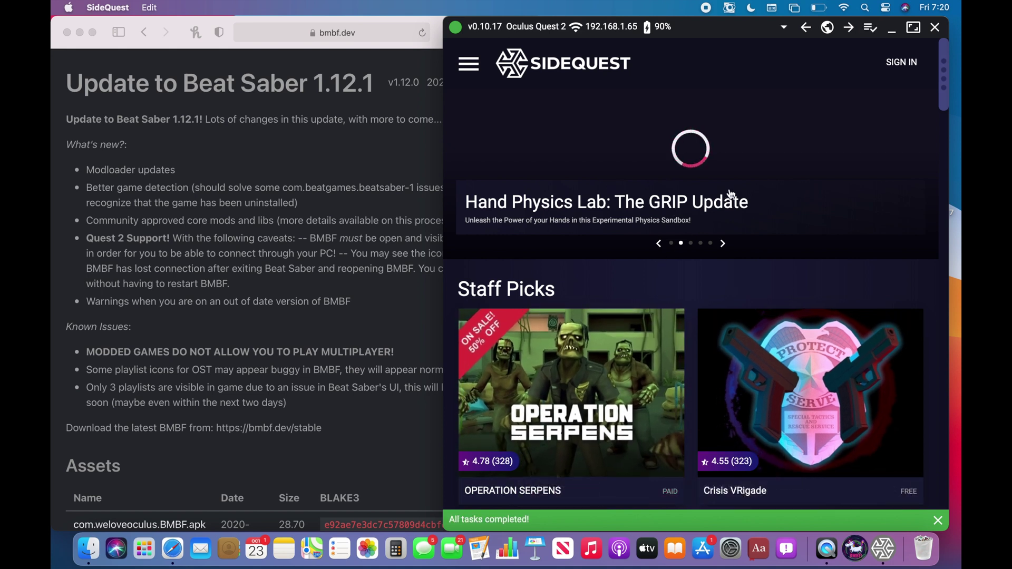
mouse_move(496, 462)
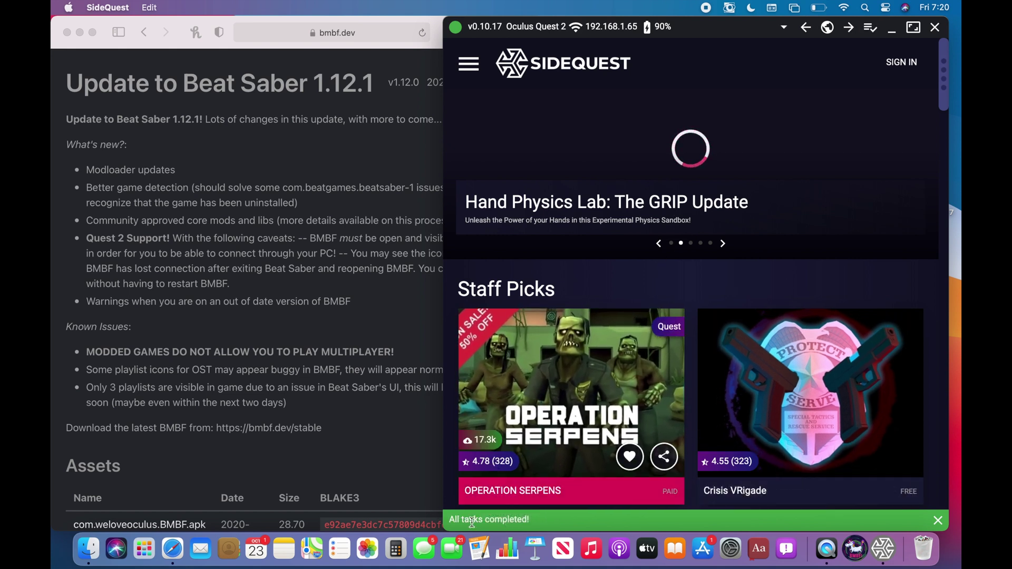